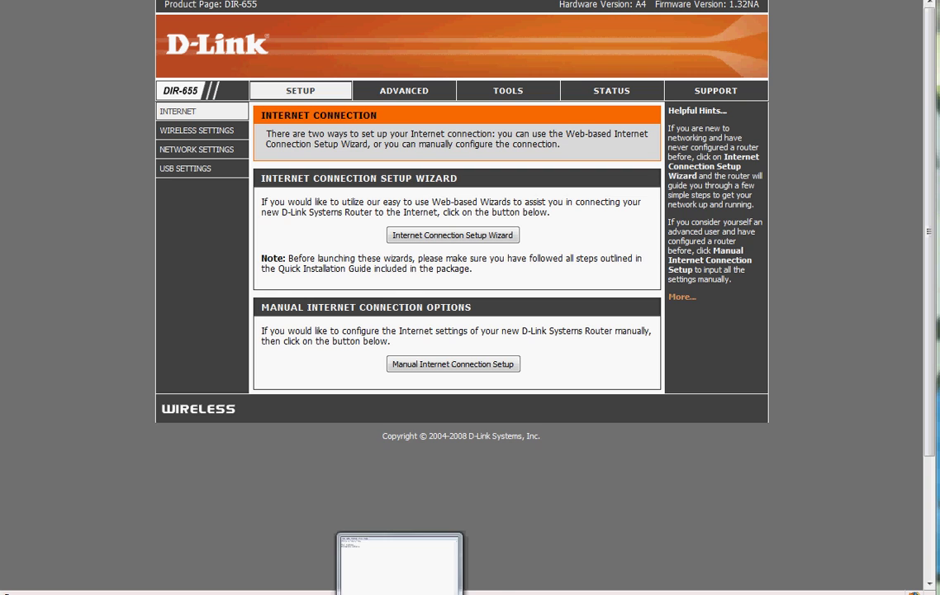
pyautogui.click(383, 578)
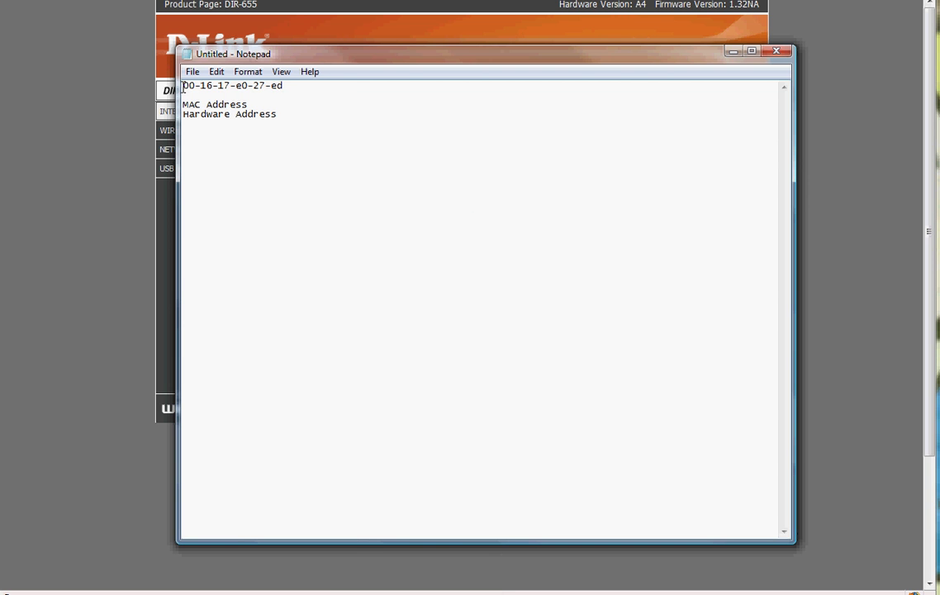
pyautogui.moveTo(183, 86); pyautogui.dragTo(294, 86)
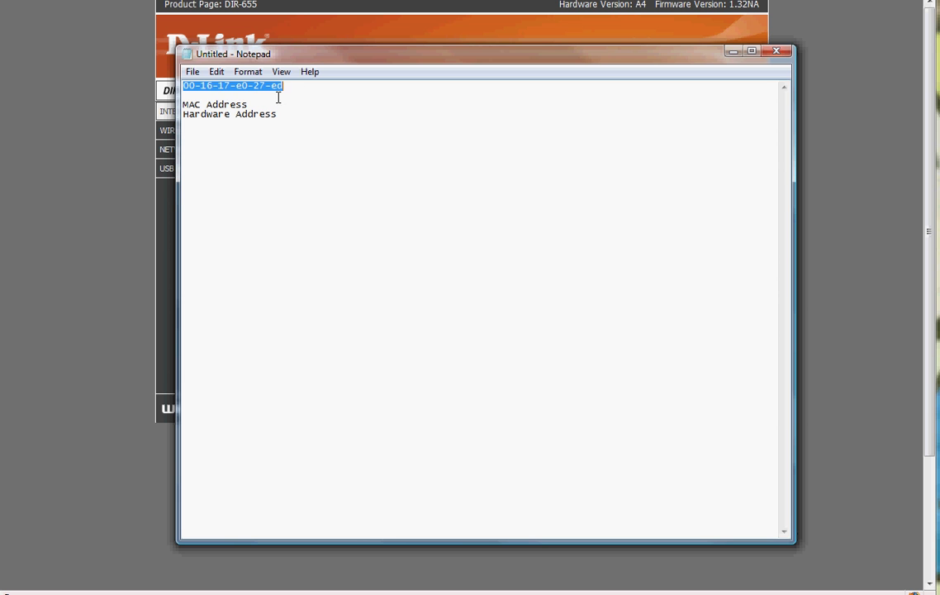
pyautogui.click(286, 85)
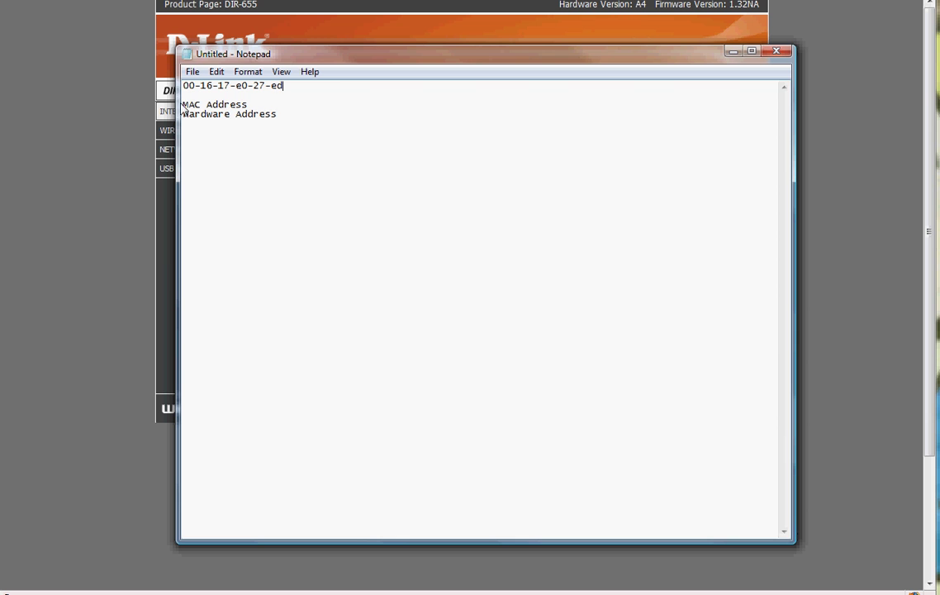
pyautogui.moveTo(182, 104); pyautogui.dragTo(276, 114)
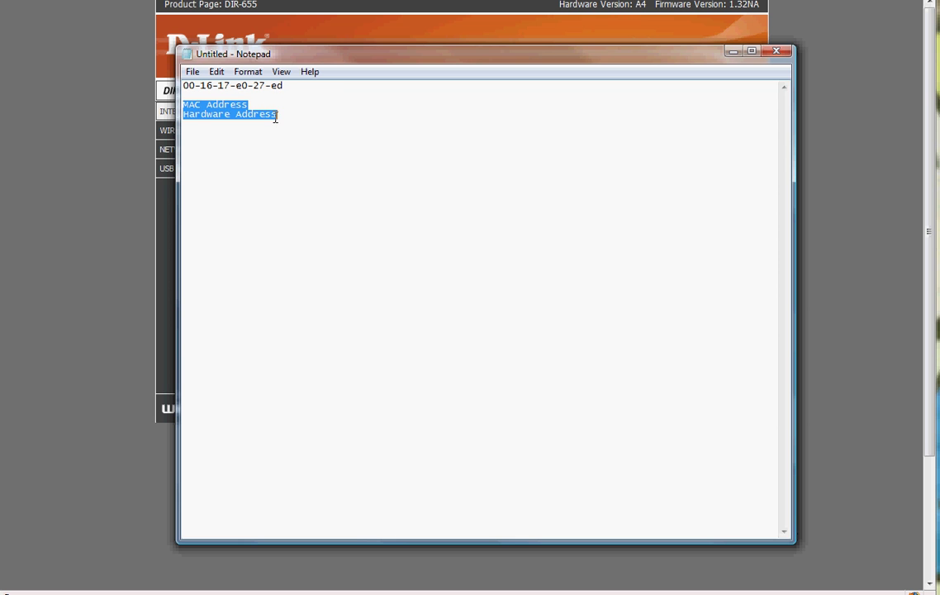
pyautogui.click(276, 114)
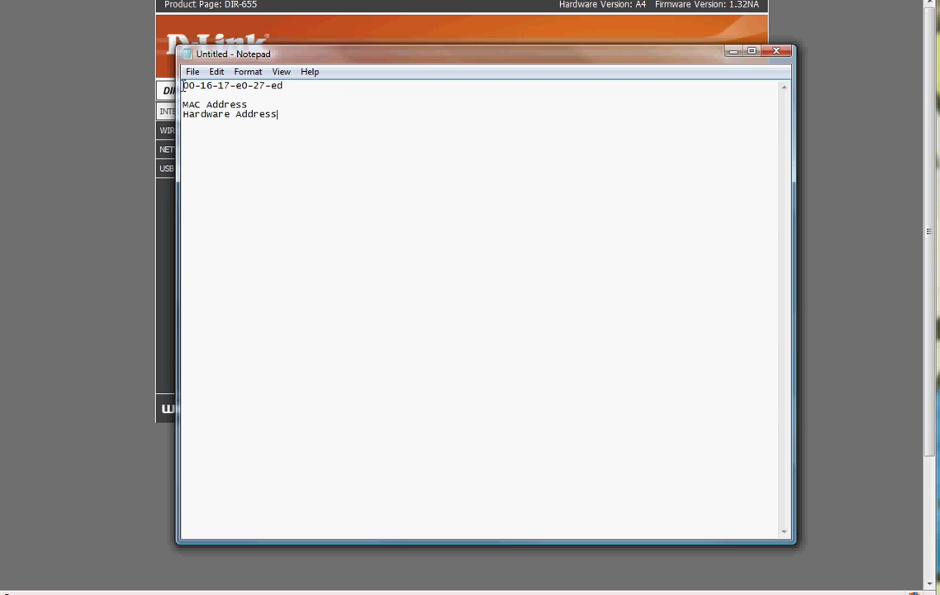
pyautogui.moveTo(181, 86); pyautogui.dragTo(283, 86)
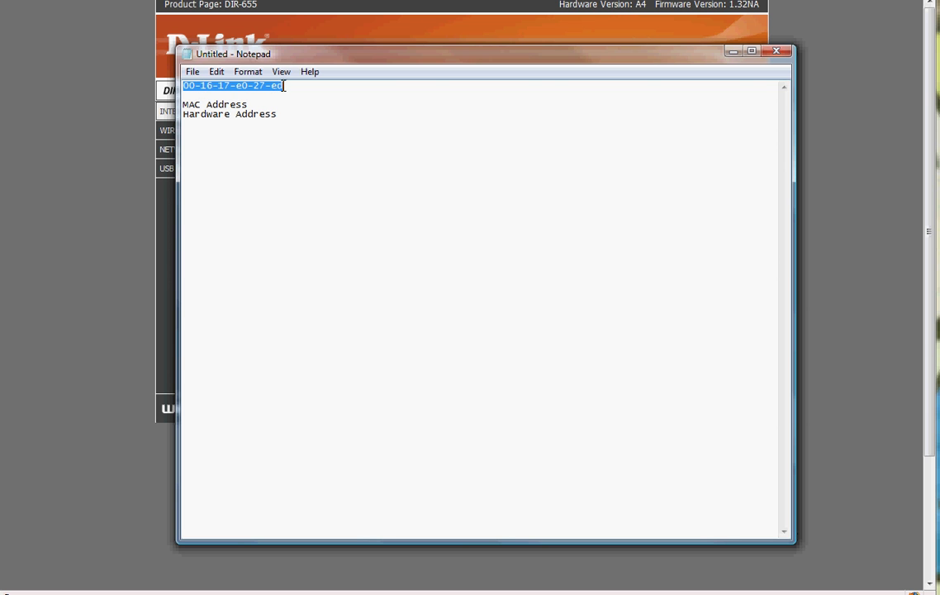
pyautogui.click(189, 86)
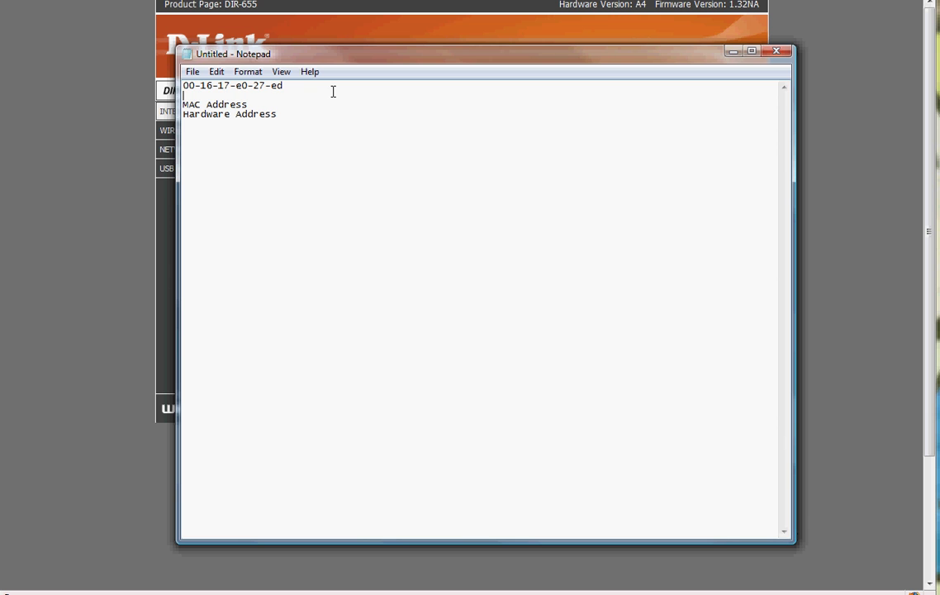
pyautogui.click(733, 53)
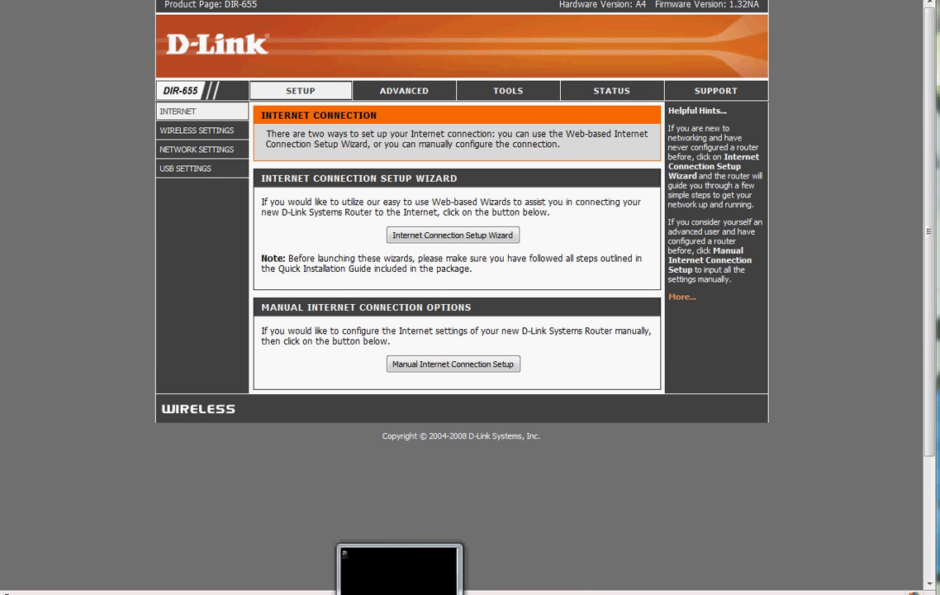
# - Bring the Remote Desktop session forward and launch cmd from Start > Run on the remote PC
pyautogui.click(355, 570)
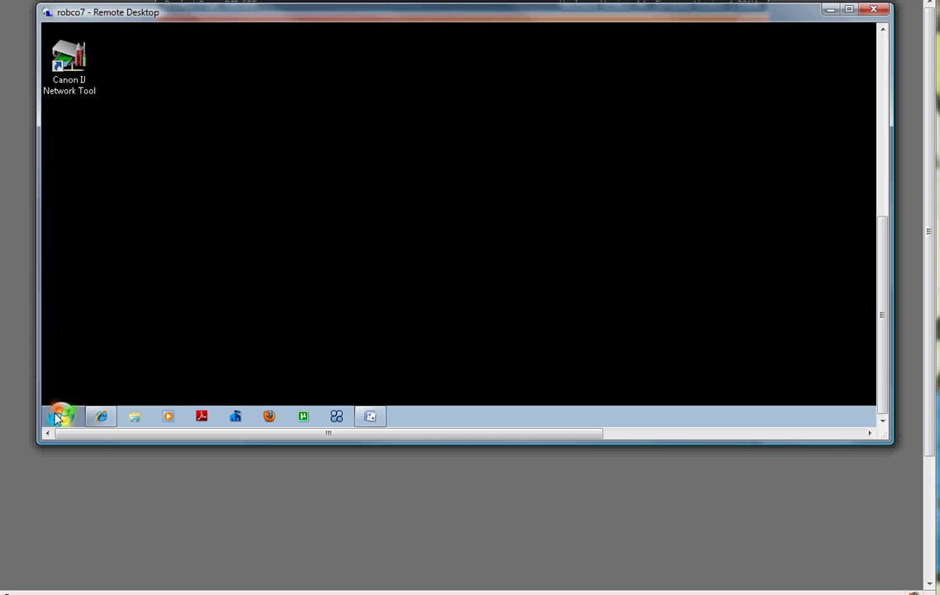
pyautogui.click(59, 417)
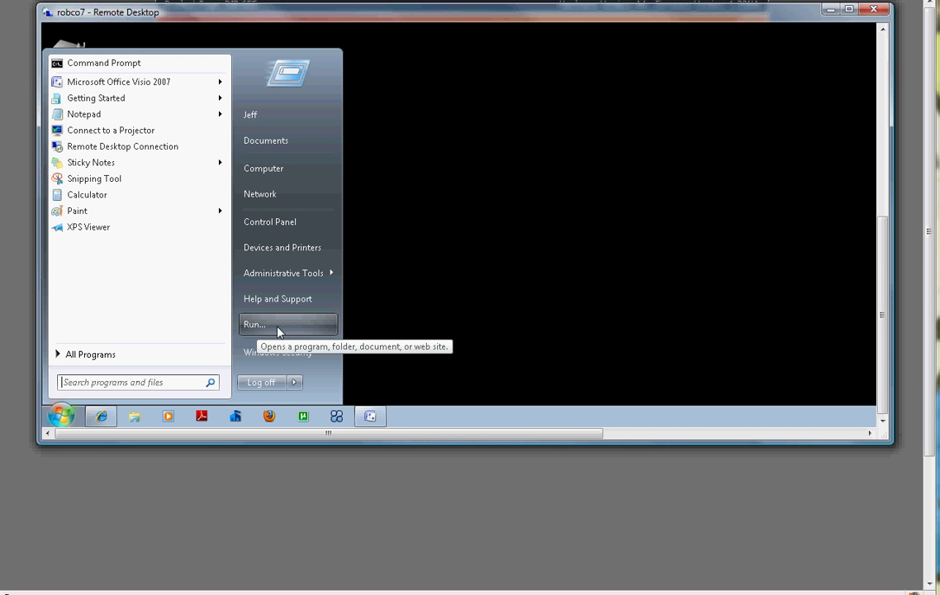
pyautogui.click(100, 355)
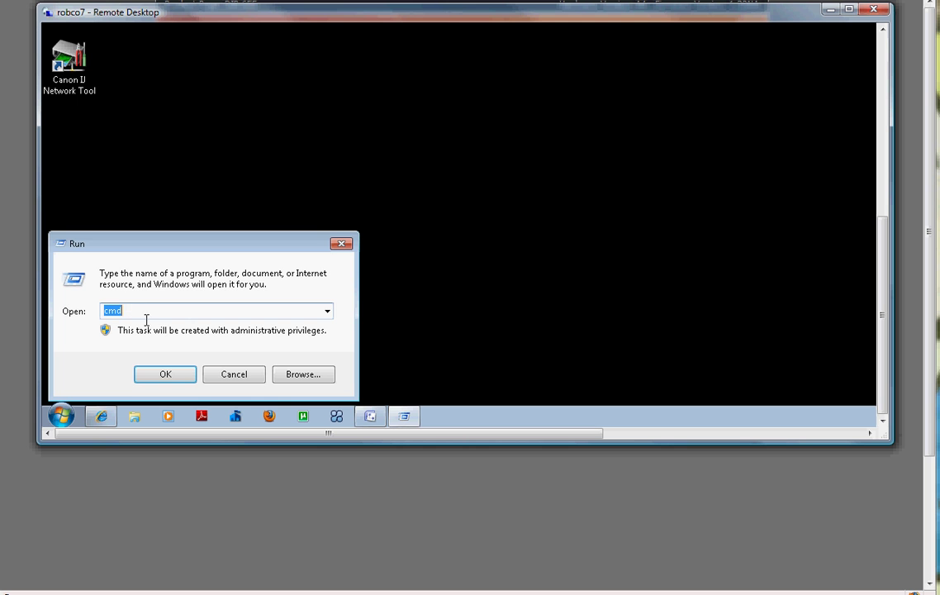
pyautogui.click(161, 375)
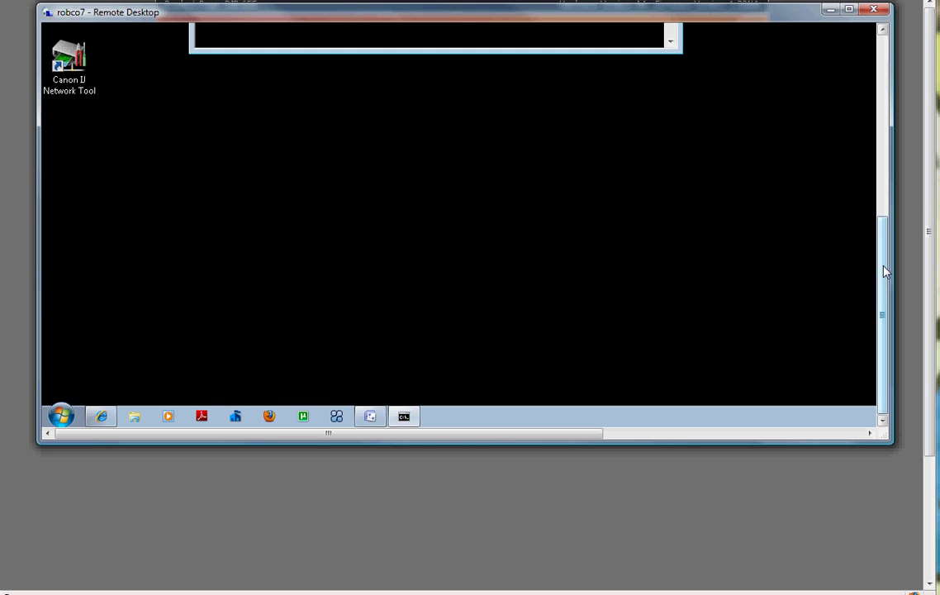
pyautogui.moveTo(884, 271); pyautogui.dragTo(885, 90)
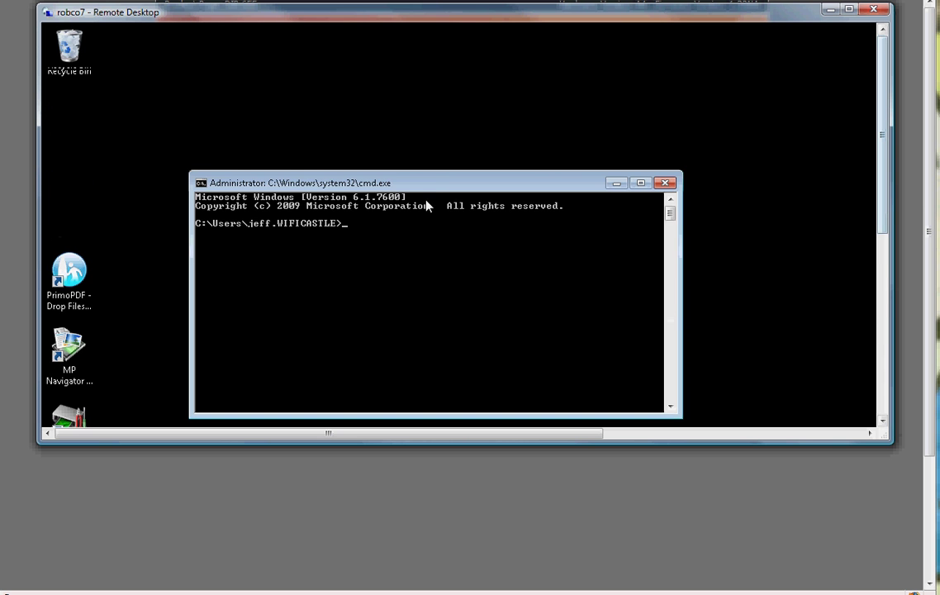
# - Run ipconfig -all to list the adapters' physical addresses, then minimize the Remote Desktop session
pyautogui.moveTo(430, 188); pyautogui.dragTo(459, 64)
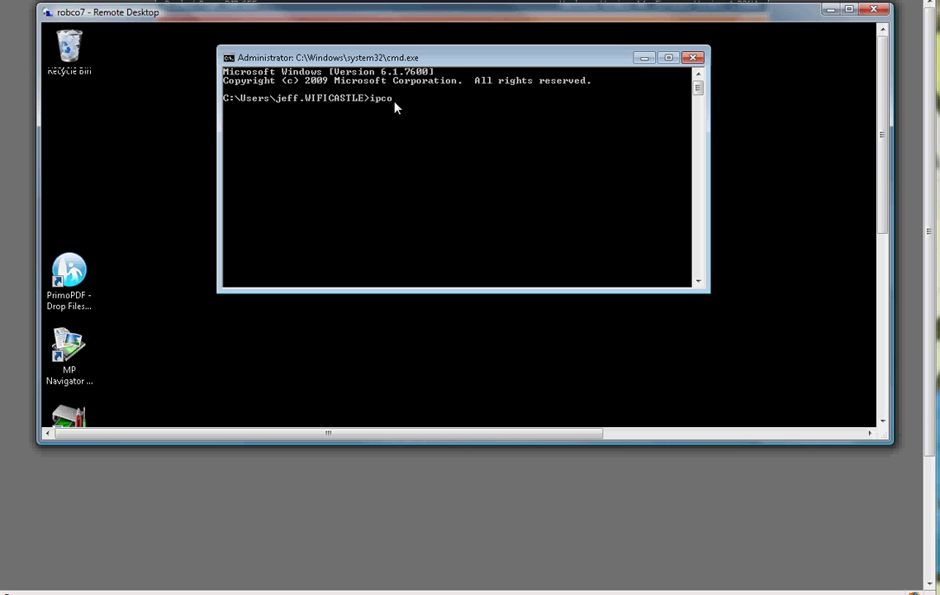
pyautogui.write('ipconfig -all')
pyautogui.press('Return')
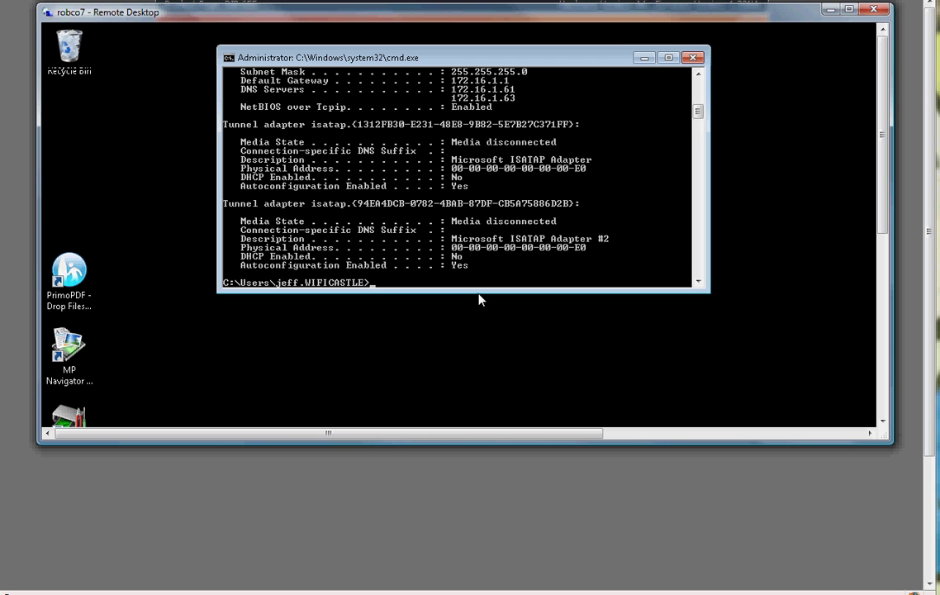
pyautogui.moveTo(476, 306); pyautogui.dragTo(472, 404)
pyautogui.moveTo(702, 147); pyautogui.dragTo(701, 104)
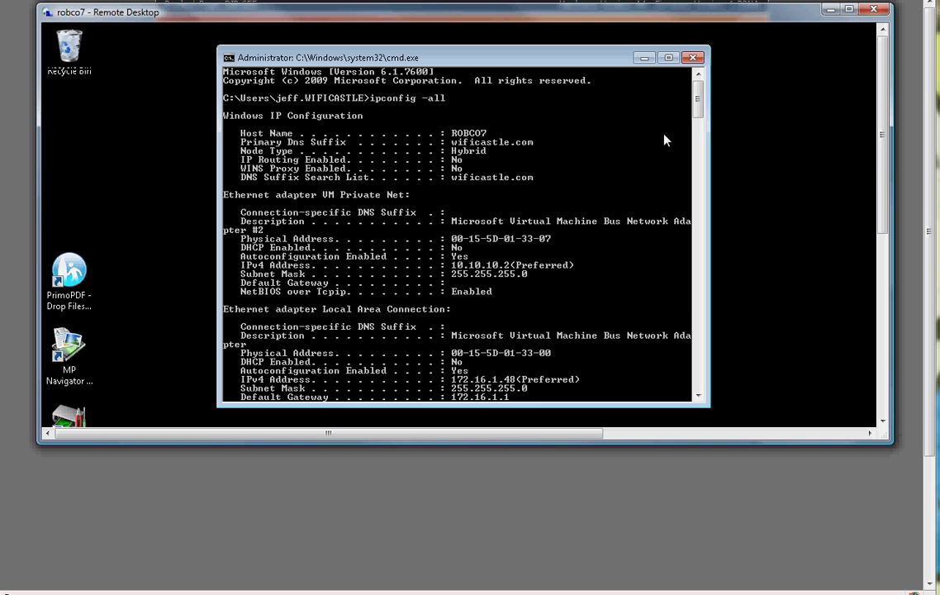
pyautogui.scroll(-3, 666, 145)
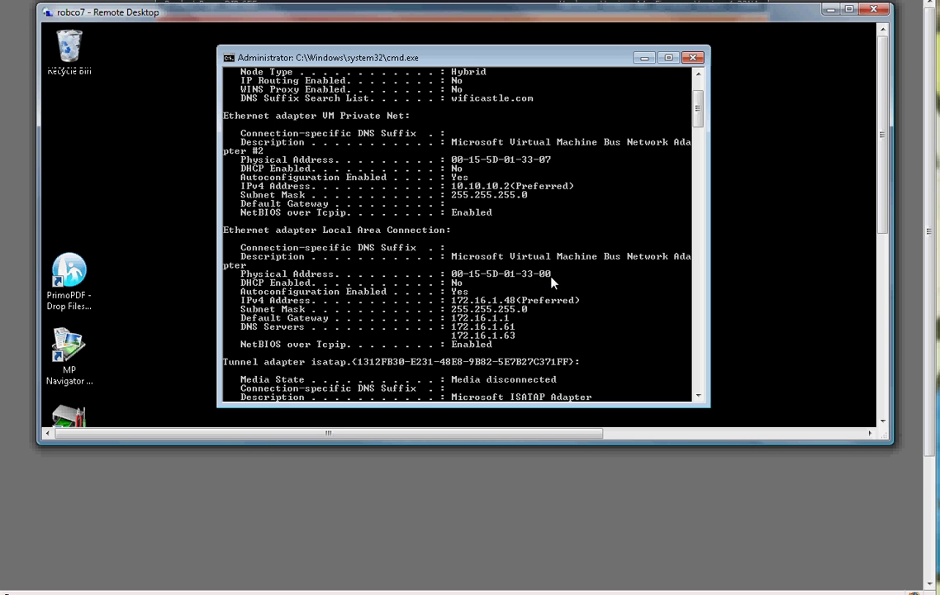
pyautogui.click(832, 11)
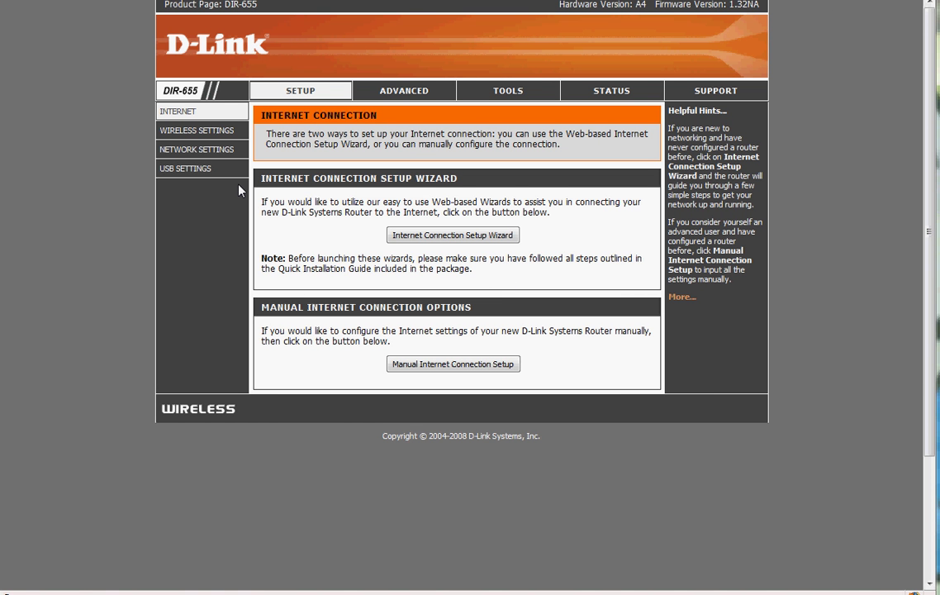
# - Navigate to ADVANCED > NETWORK FILTER to reach the MAC Address Filter page
pyautogui.click(197, 130)
pyautogui.click(401, 95)
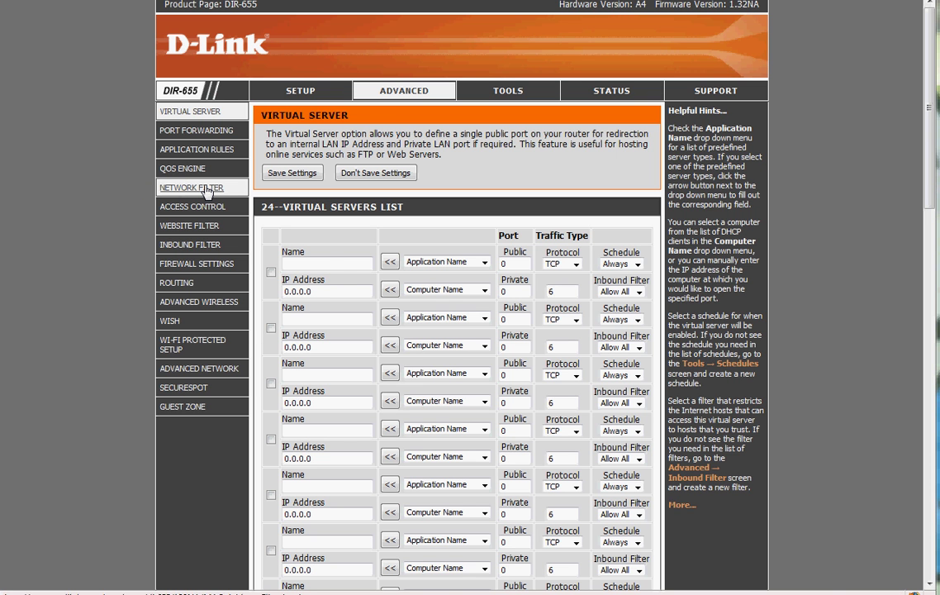
pyautogui.click(208, 189)
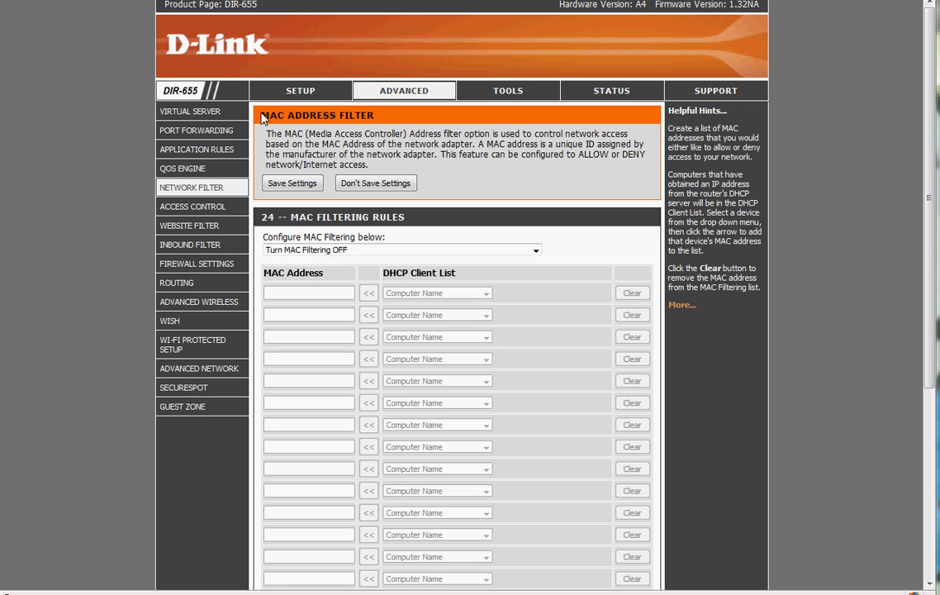
pyautogui.moveTo(260, 115); pyautogui.dragTo(379, 122)
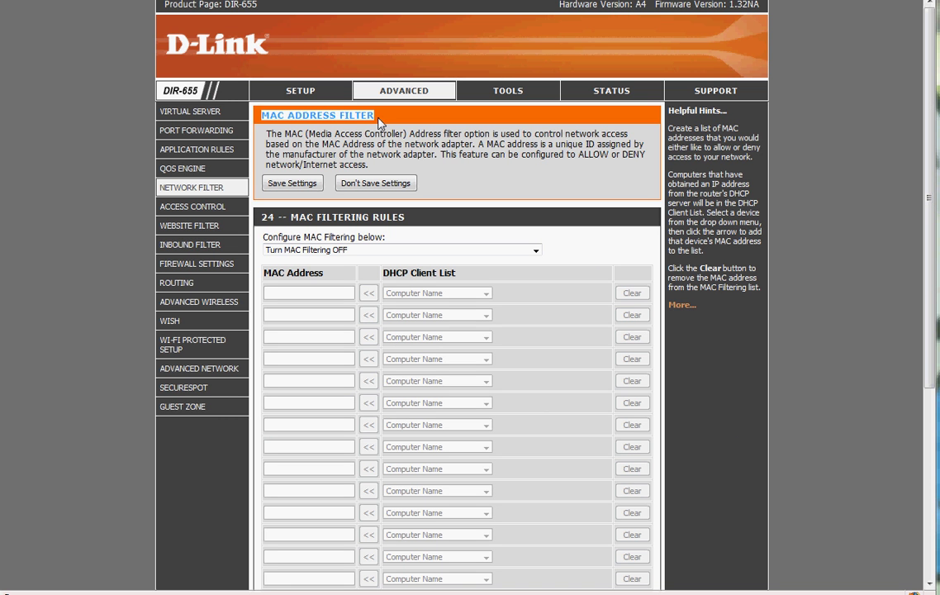
pyautogui.click(446, 180)
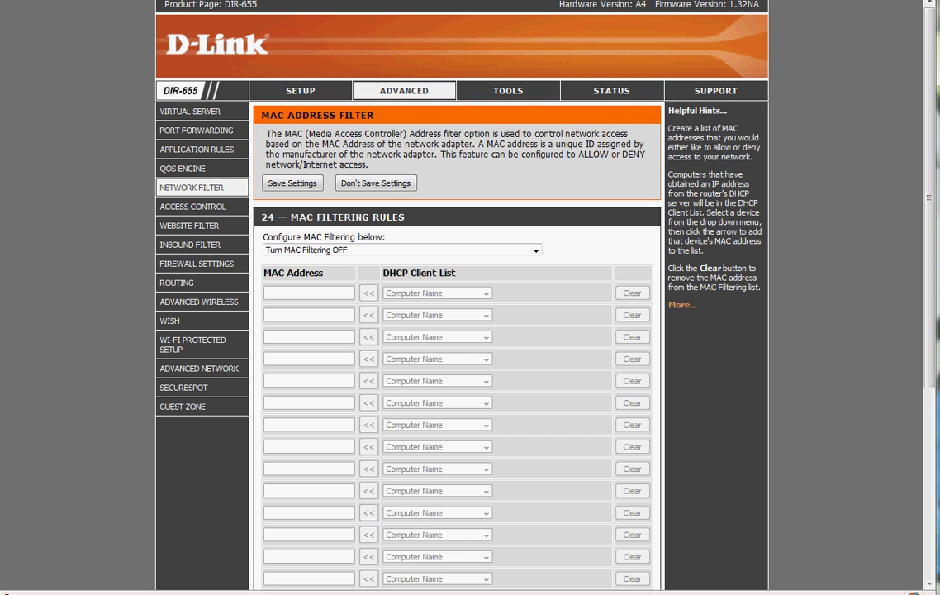
# - Copy 00-16-17-e0-27-ed from the first line of the Notepad note, then minimize Notepad
pyautogui.moveTo(400, 591)
pyautogui.click(400, 562)
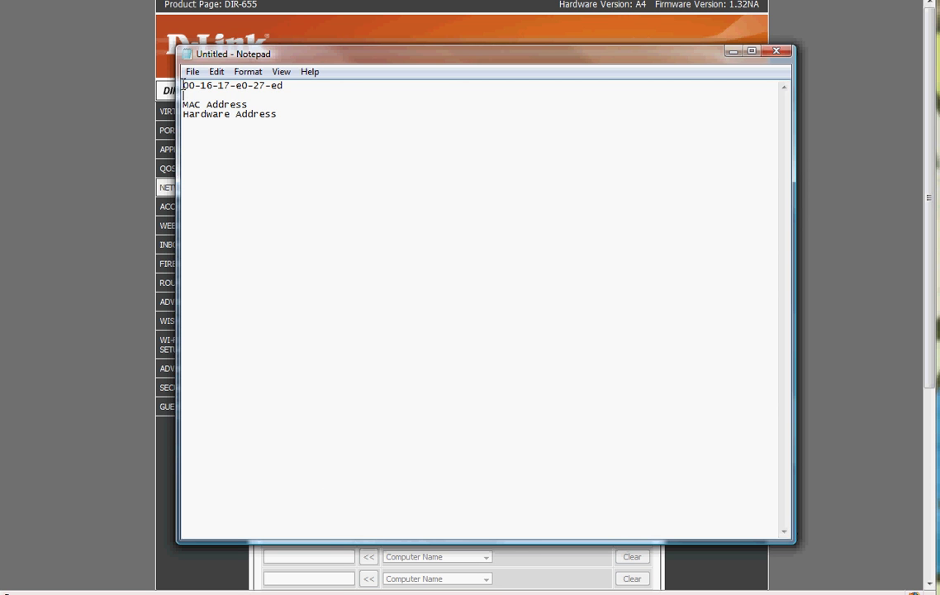
pyautogui.moveTo(183, 85); pyautogui.dragTo(286, 85)
pyautogui.rightClick(273, 84)
pyautogui.click(308, 134)
pyautogui.click(732, 51)
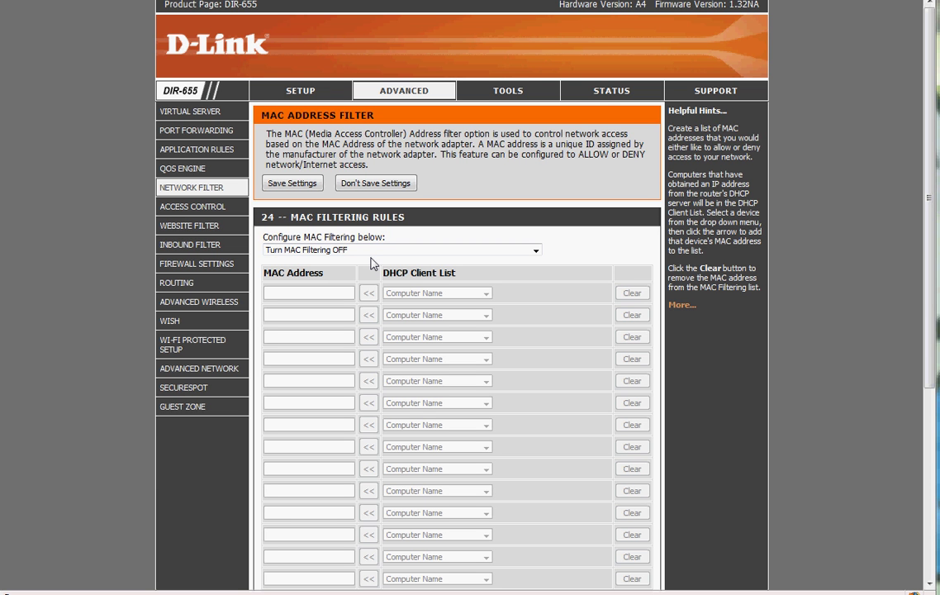
# - Set filtering to 'Turn MAC Filtering ON and ALLOW computers listed' and paste 00-16-17-e0-27-ed into row one
pyautogui.click(535, 251)
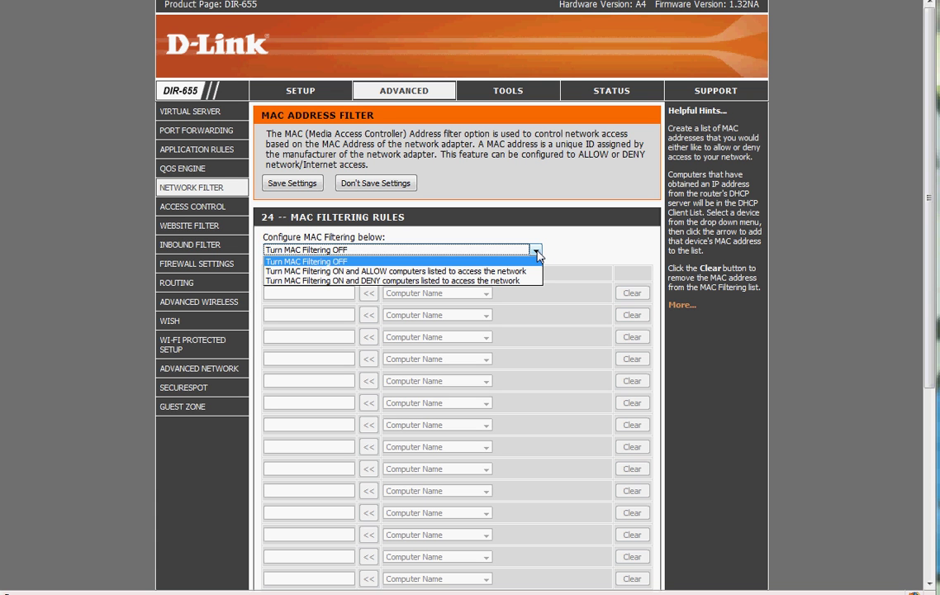
pyautogui.click(357, 272)
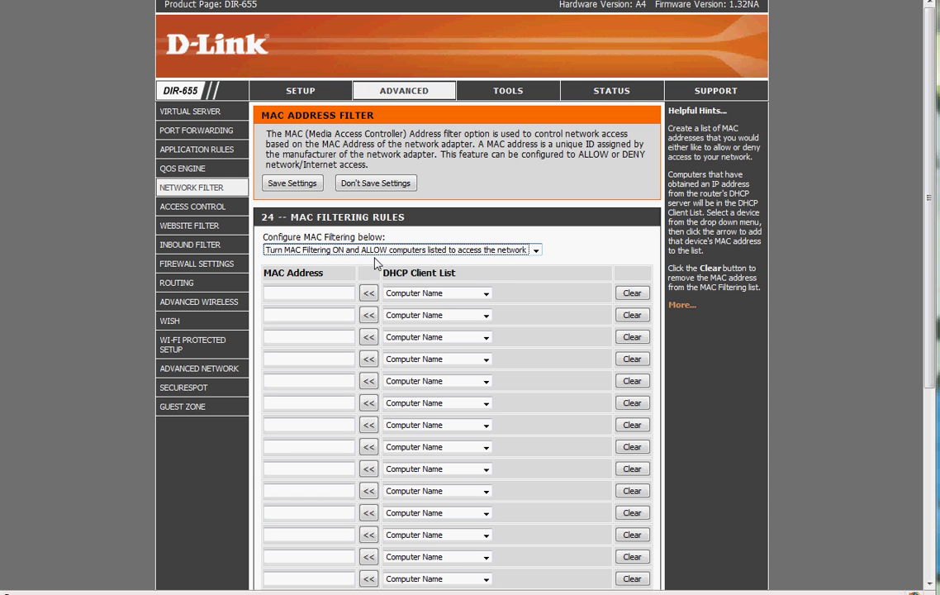
pyautogui.click(274, 293)
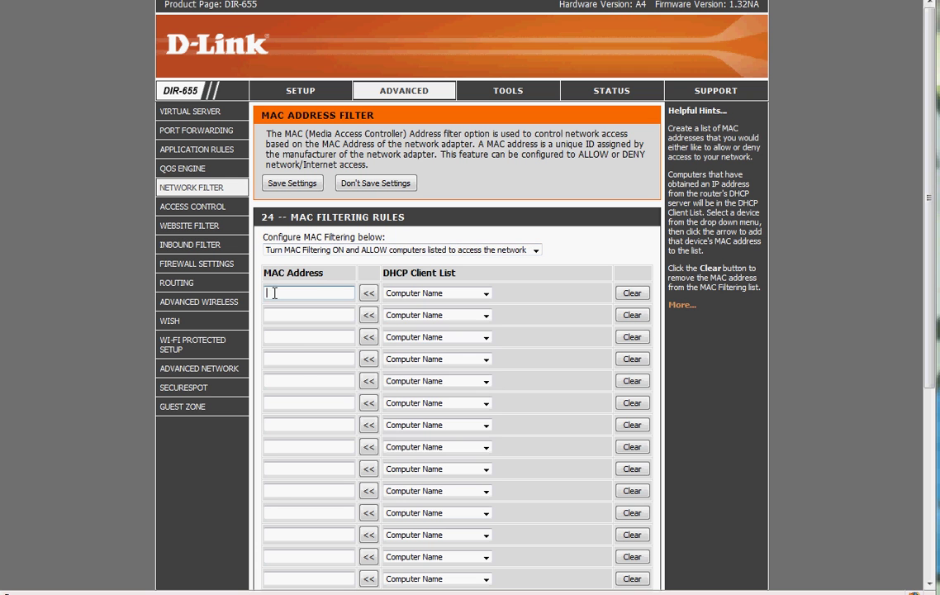
pyautogui.rightClick(275, 293)
pyautogui.click(312, 355)
pyautogui.click(486, 294)
pyautogui.click(462, 290)
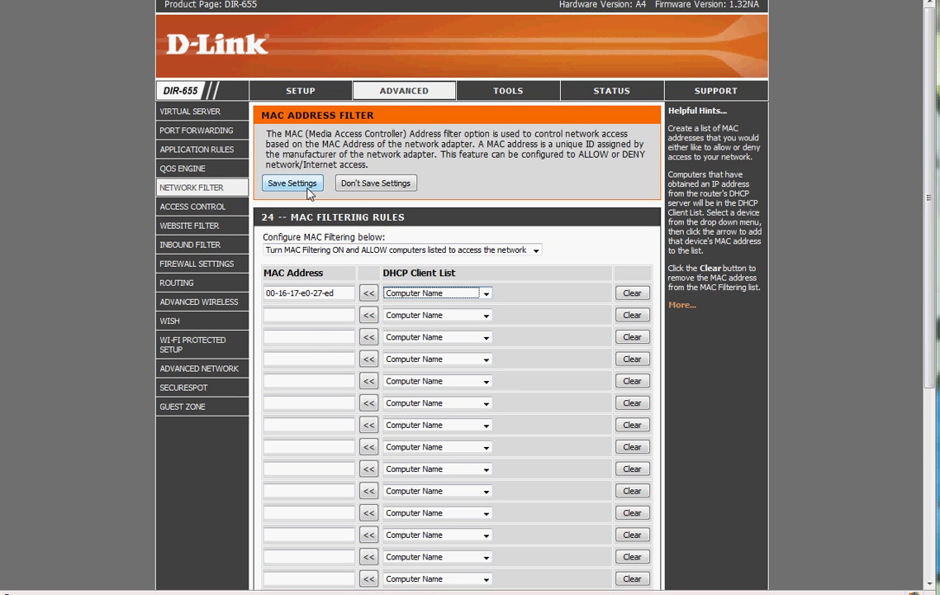
# - Paste 00-16-17-e0-27-ed into the second and third MAC Address rows
pyautogui.click(280, 315)
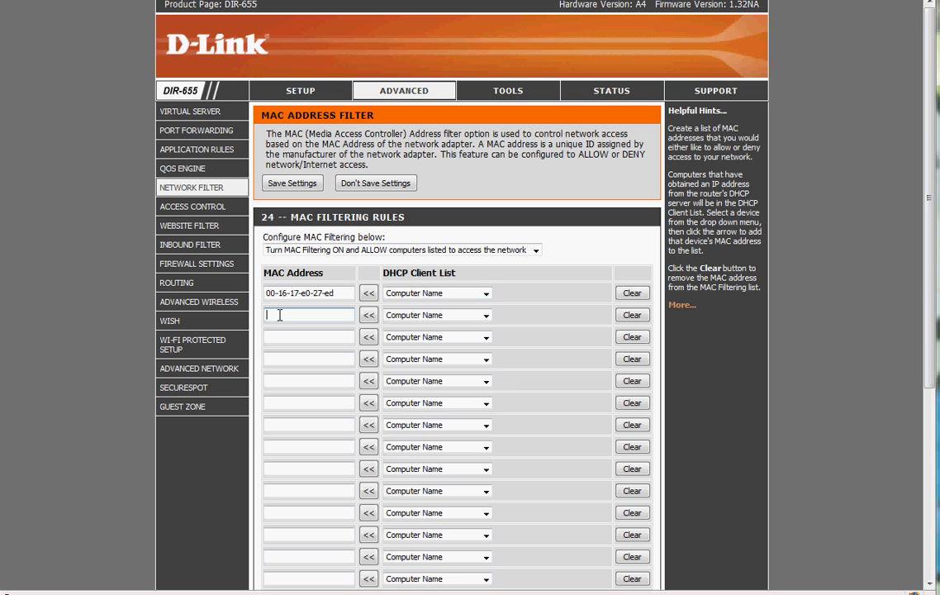
pyautogui.rightClick(302, 312)
pyautogui.click(335, 381)
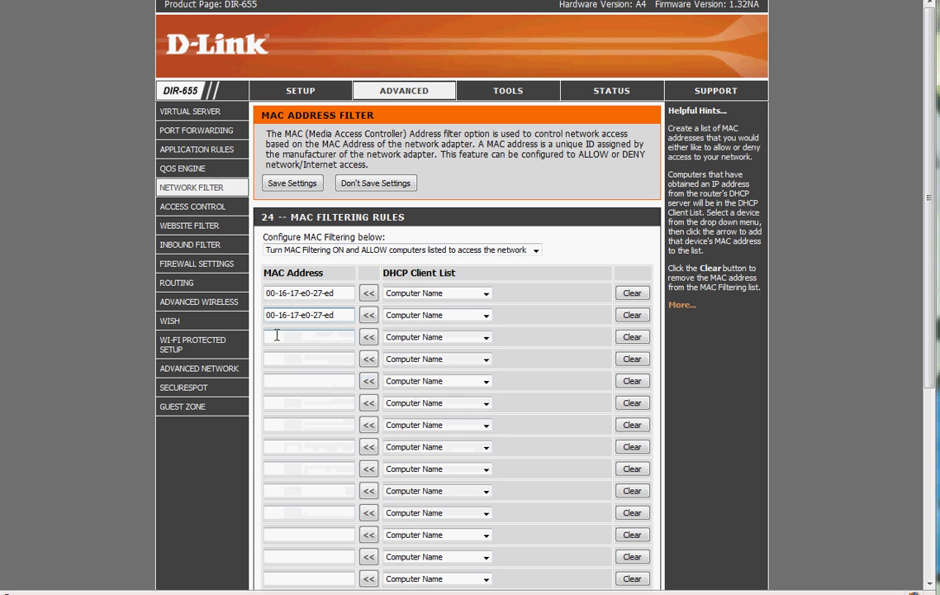
pyautogui.click(276, 334)
pyautogui.rightClick(276, 334)
pyautogui.click(340, 399)
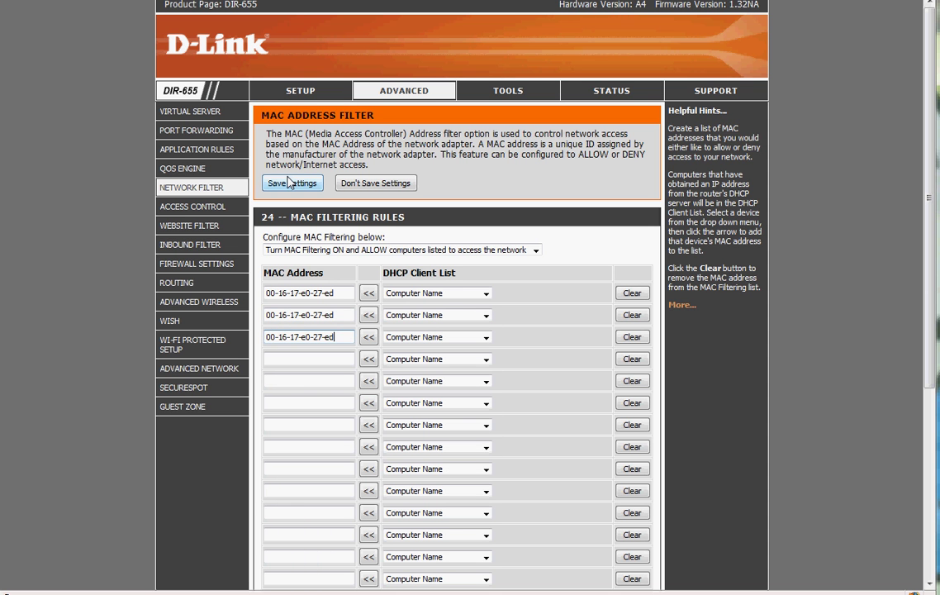